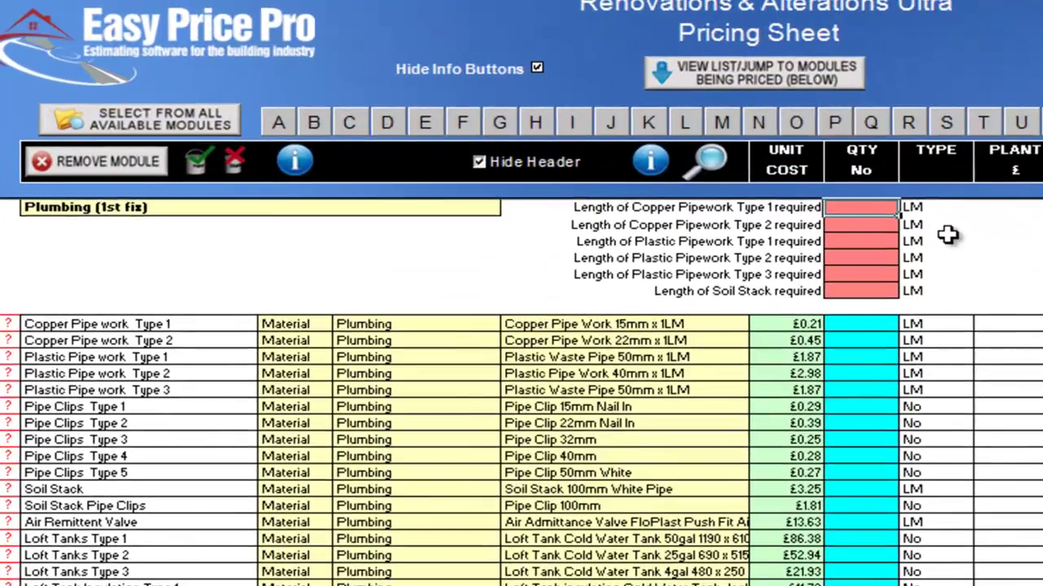
Enter 44 LM as the required length of Copper Pipework Type 1 and view the material options for that pipe's row.
text(44)
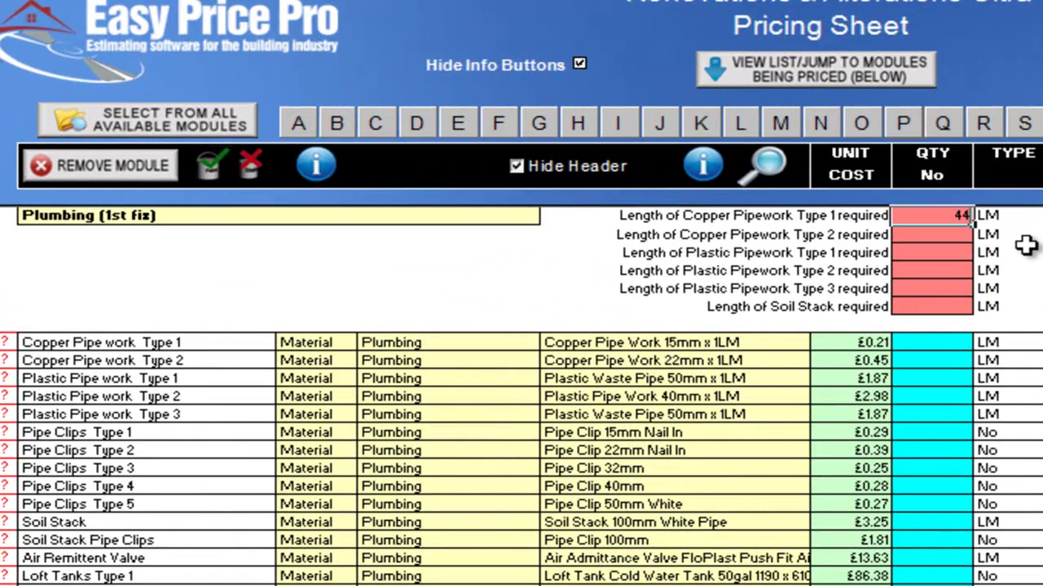
key(Return)
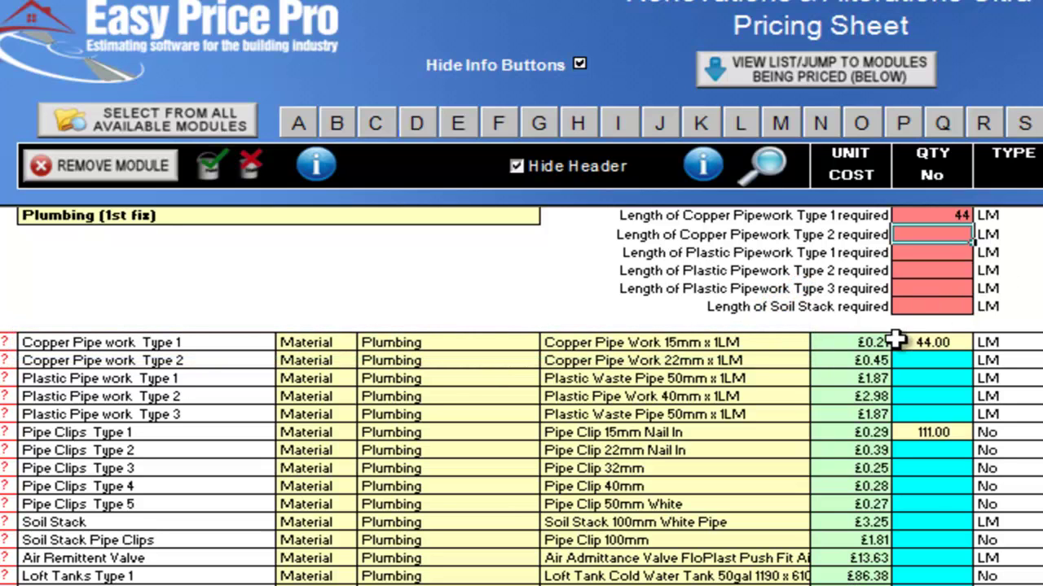
click(794, 345)
click(818, 344)
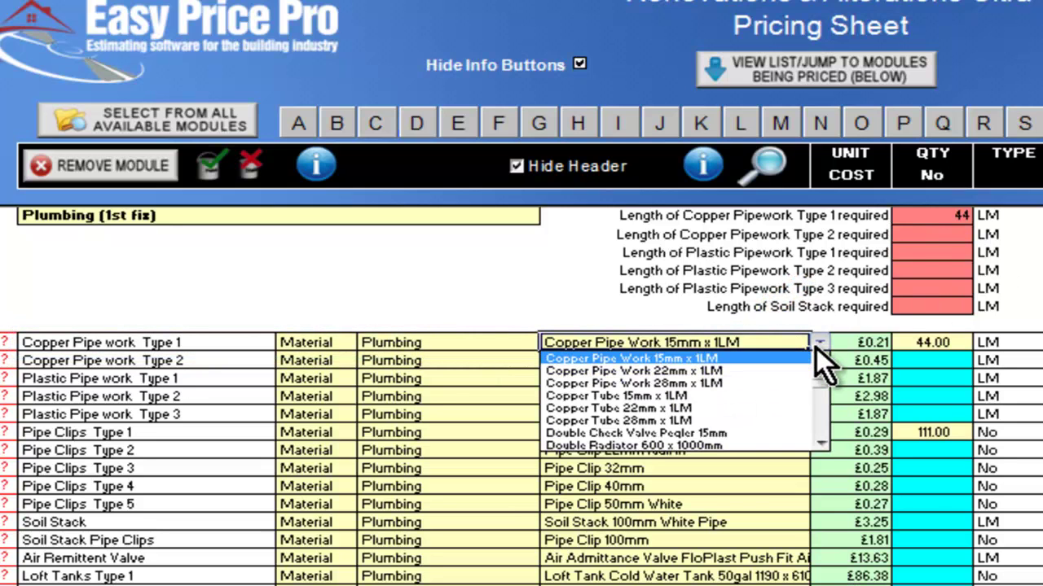
click(816, 347)
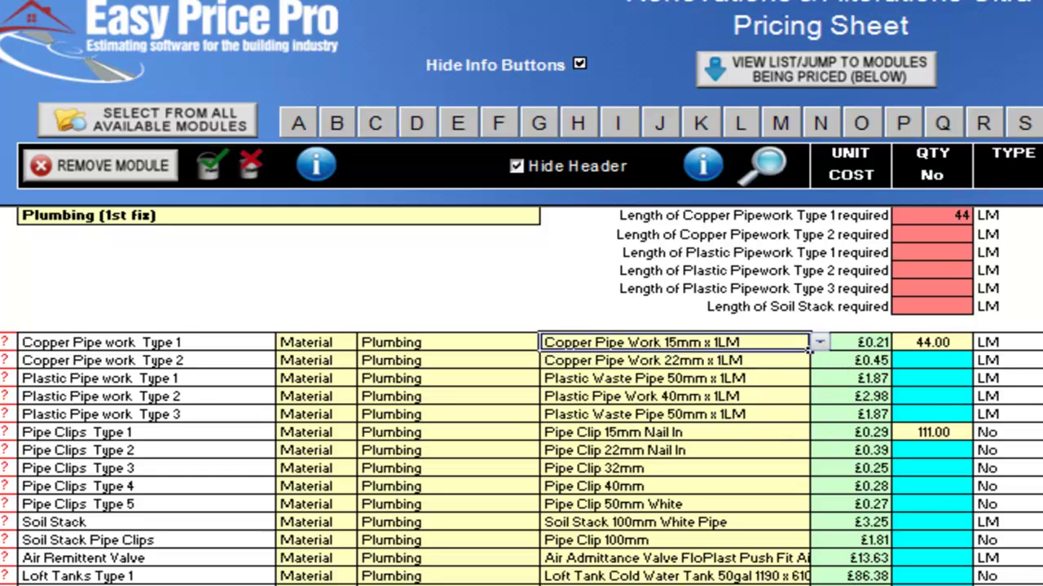
Enter required lengths of 11 LM for Copper Pipework Type 2 and 14 LM for Plastic Pipework Type 2.
click(961, 236)
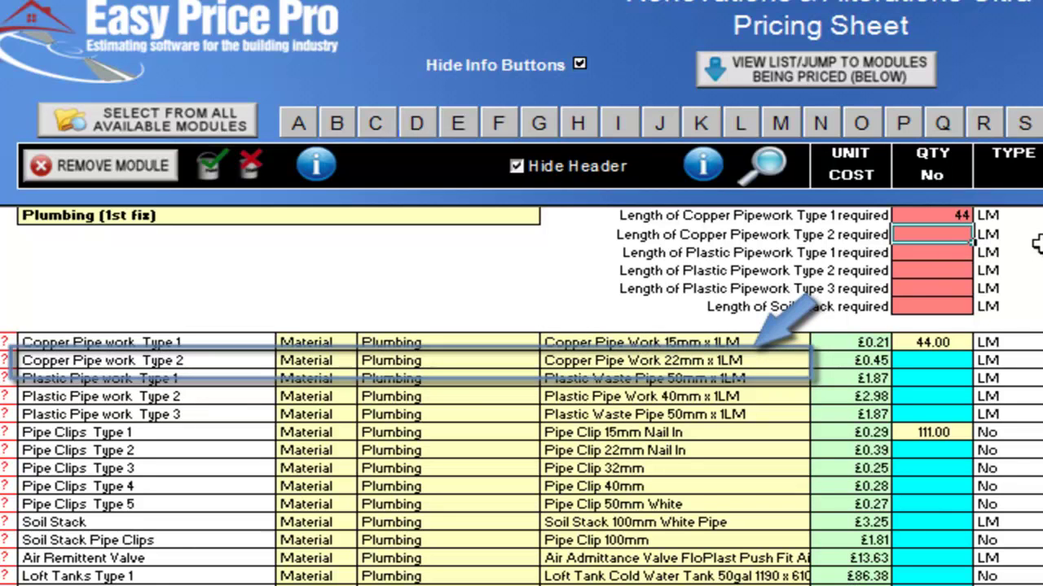
text(11)
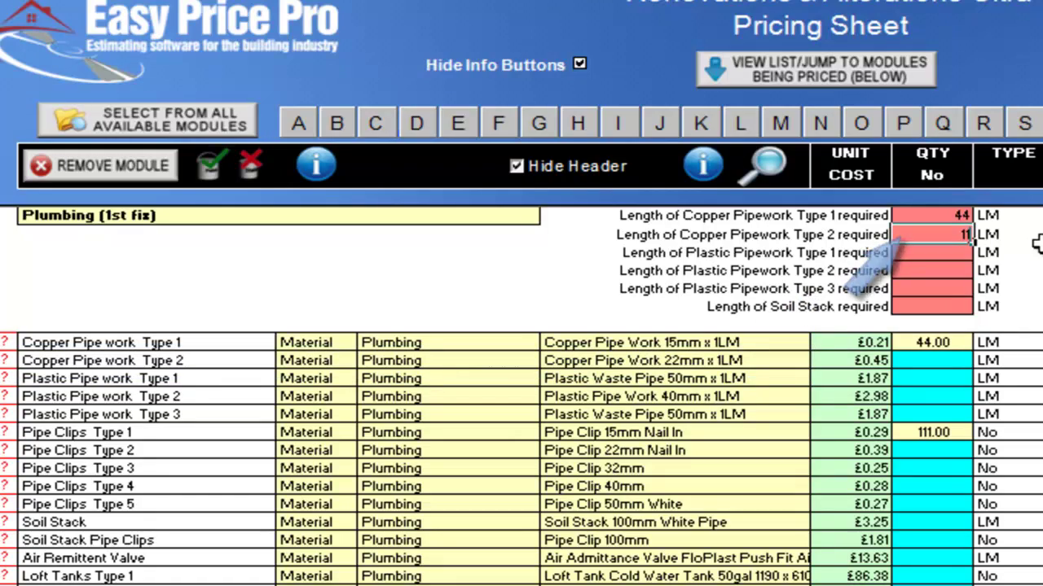
key(Return)
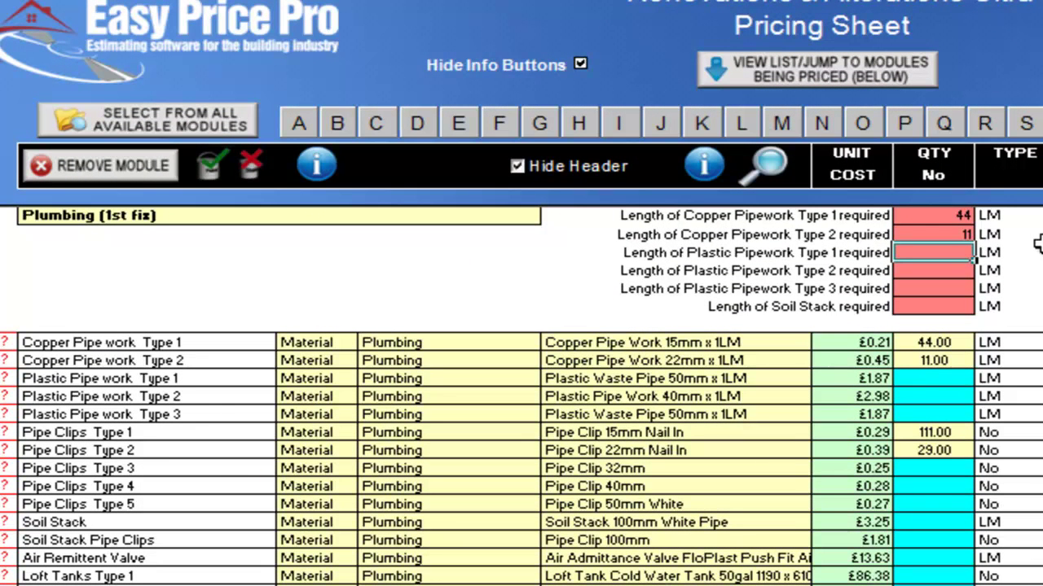
key(Down)
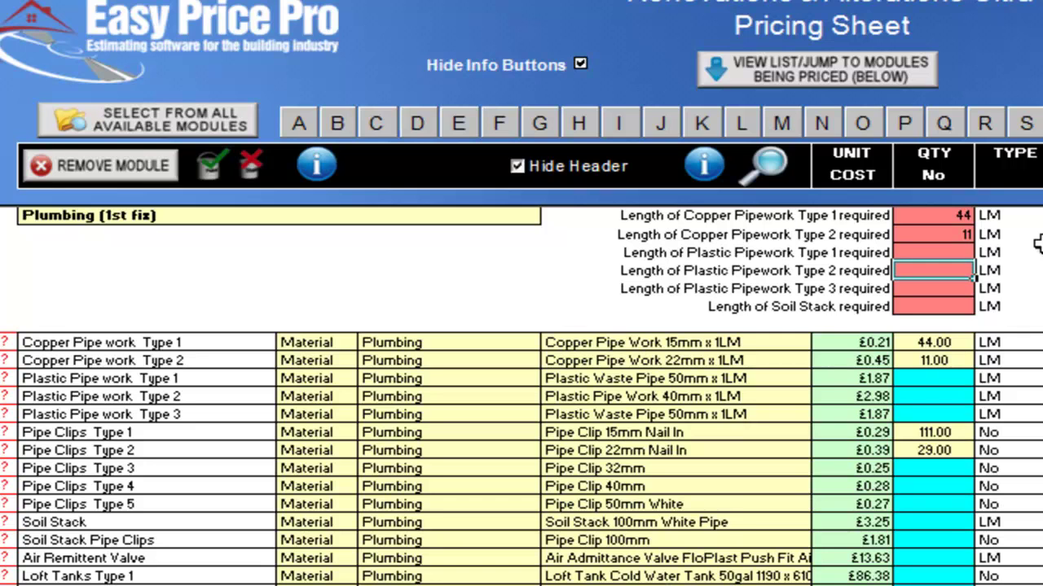
text(14)
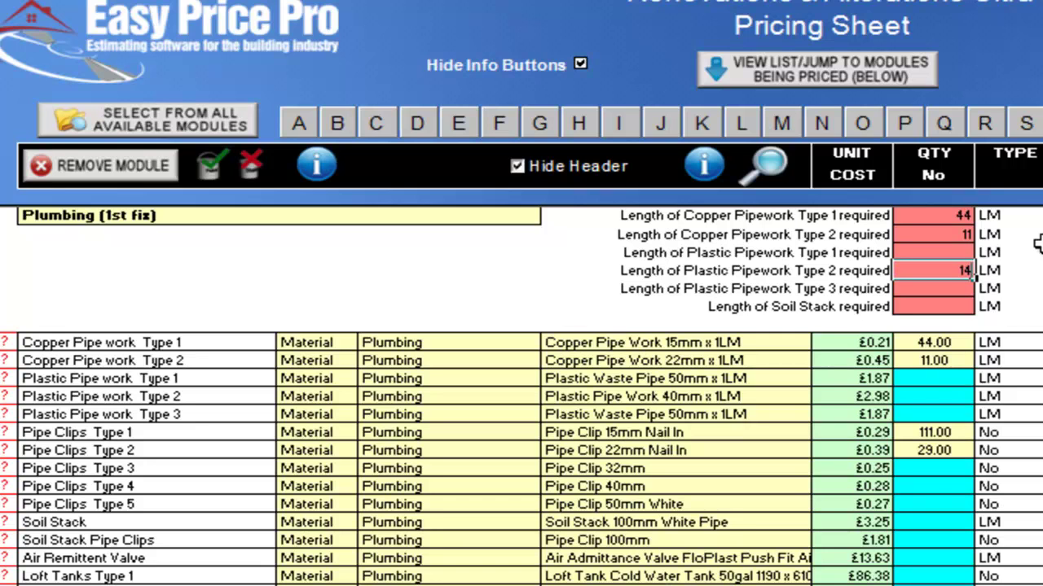
key(Return)
Set the quantities to 7 for Soil Stack, 7 for Soil Stack Pipe Clips and 2 for Air Remittent Valve.
click(970, 400)
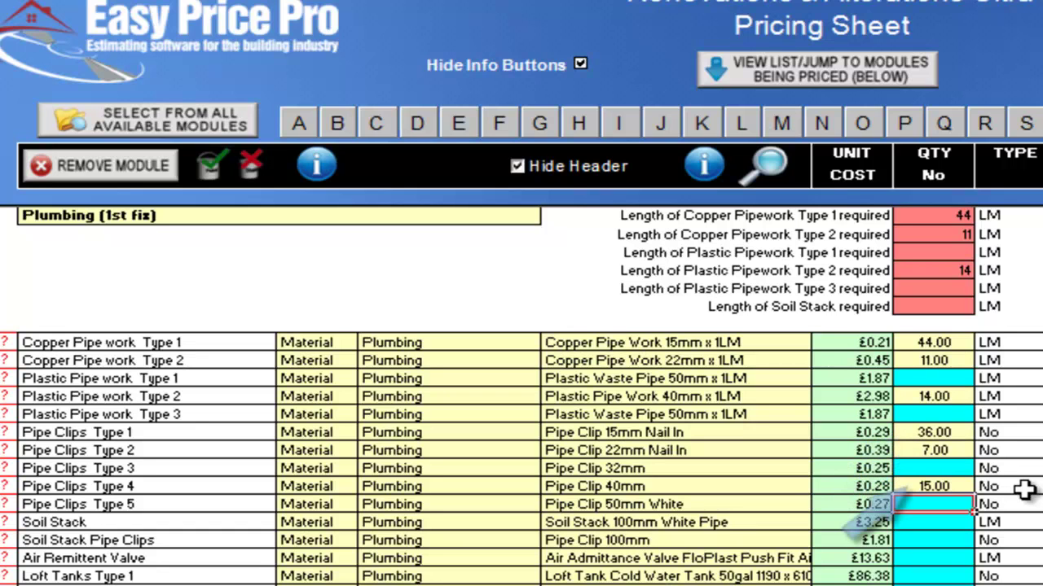
key(Down)
text(7)
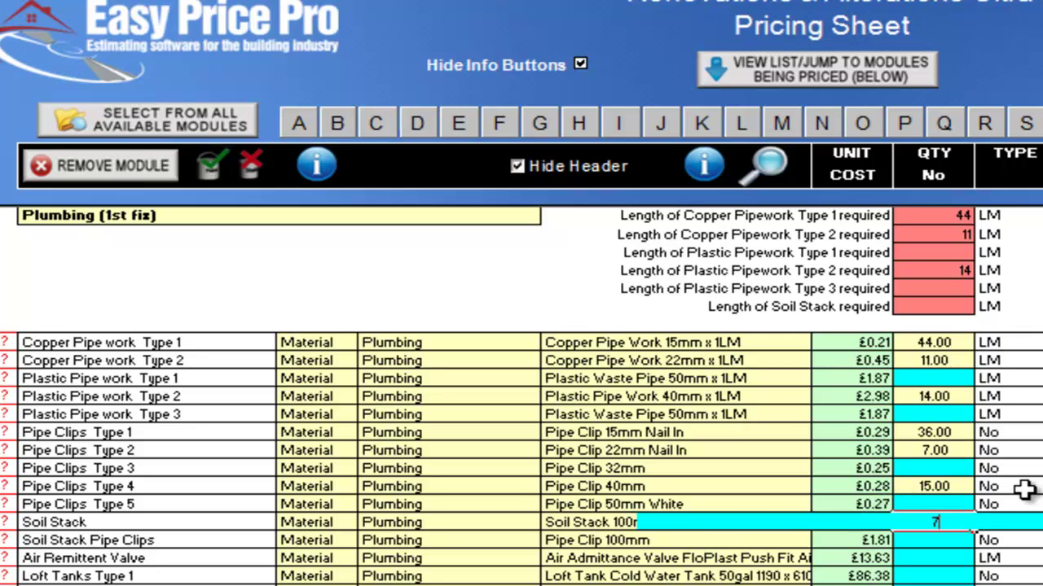
key(Return)
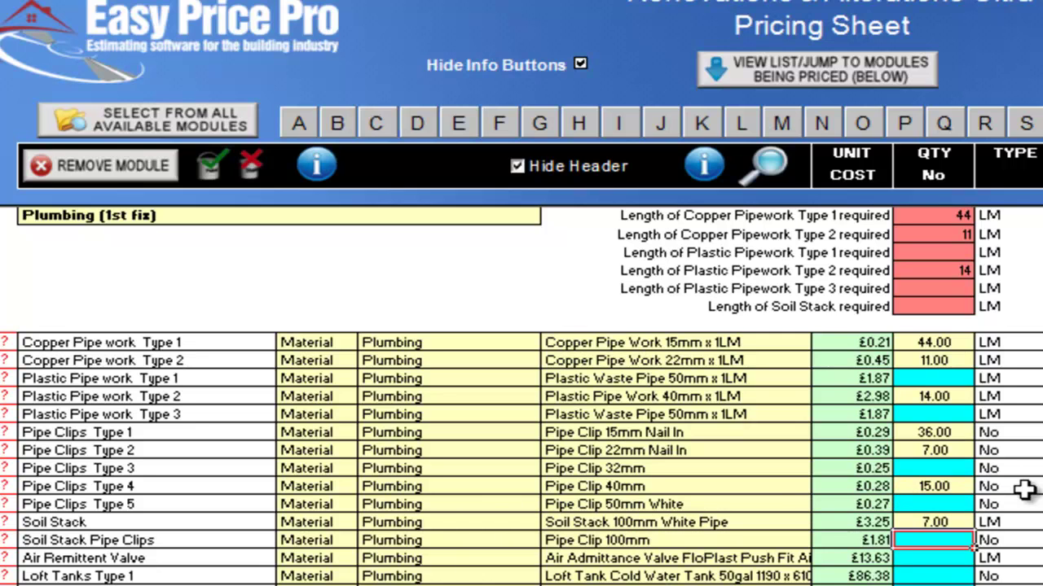
text(7)
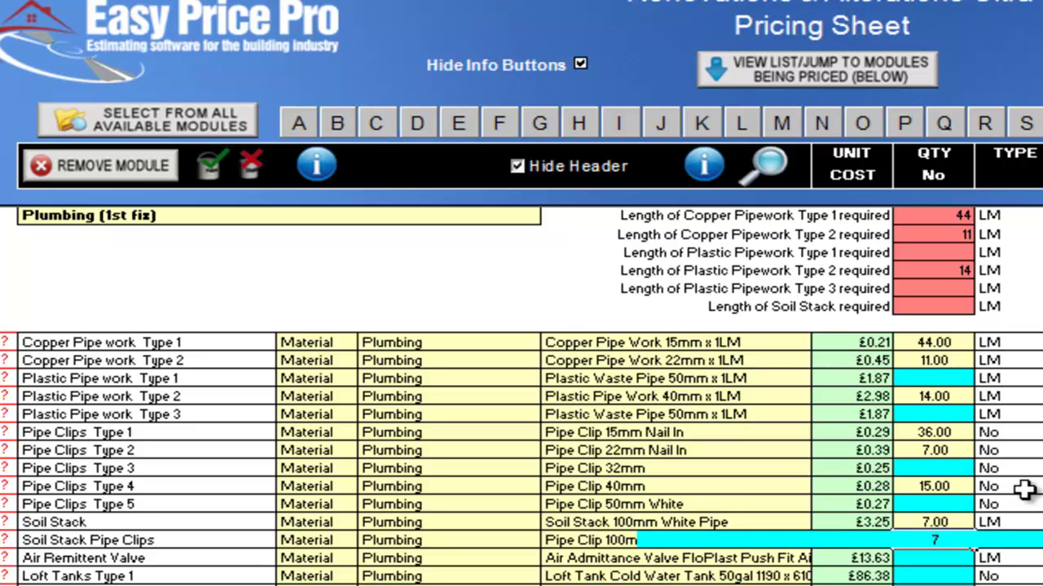
key(Return)
text(2)
key(Return)
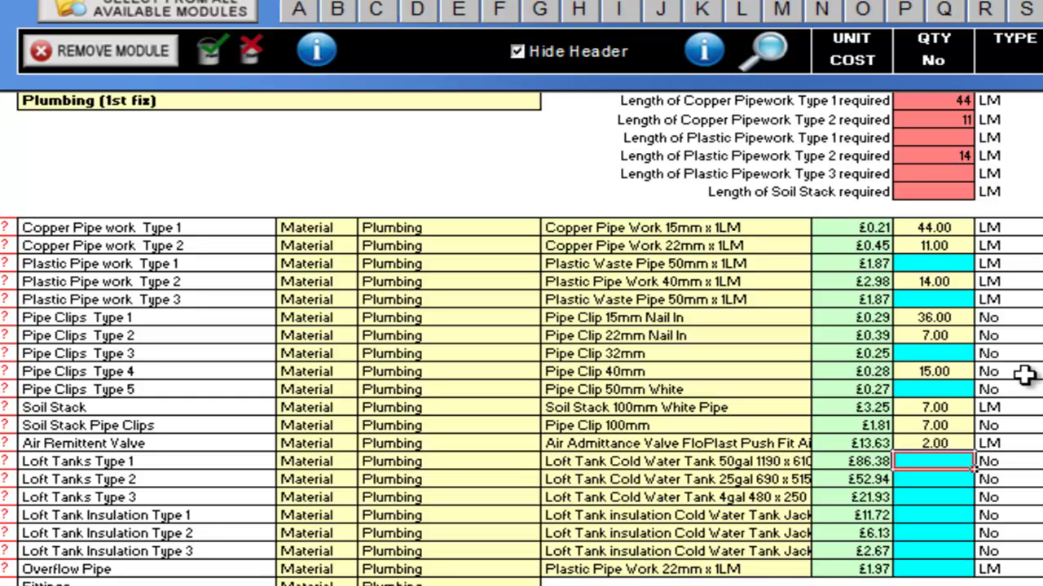
Set the loft tank quantities to 2 for Type 1 and 1 for Type 2.
text(2)
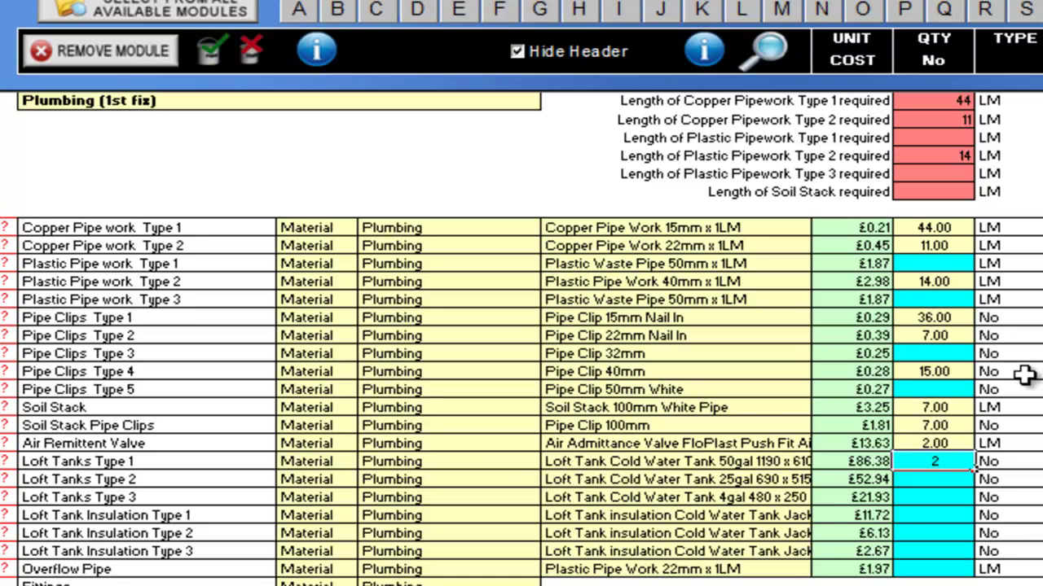
key(Return)
text(1)
key(Return)
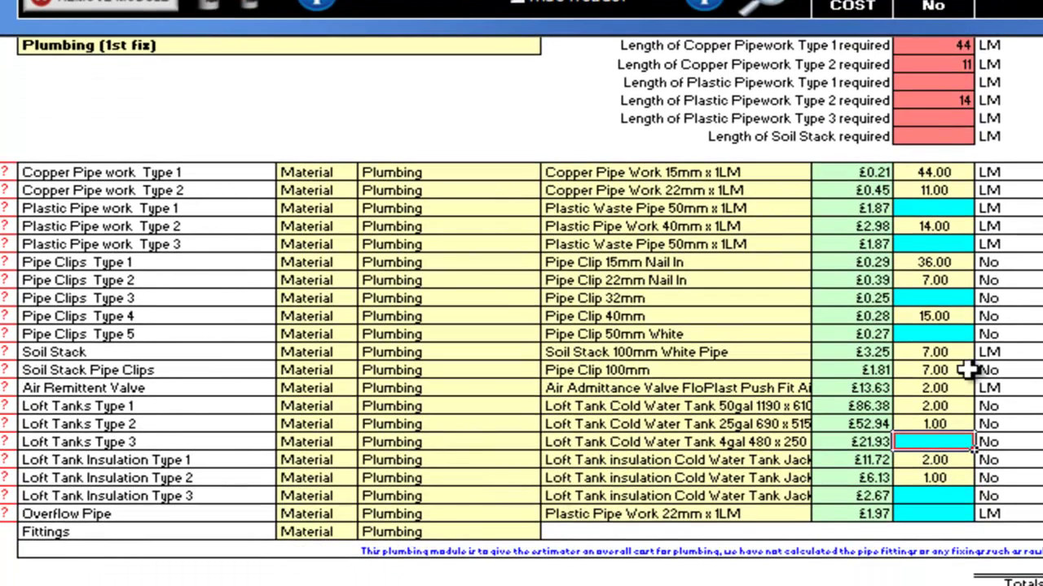
View the material options available for Loft Tank Insulation Type 1, keeping the current selection.
click(806, 458)
click(820, 461)
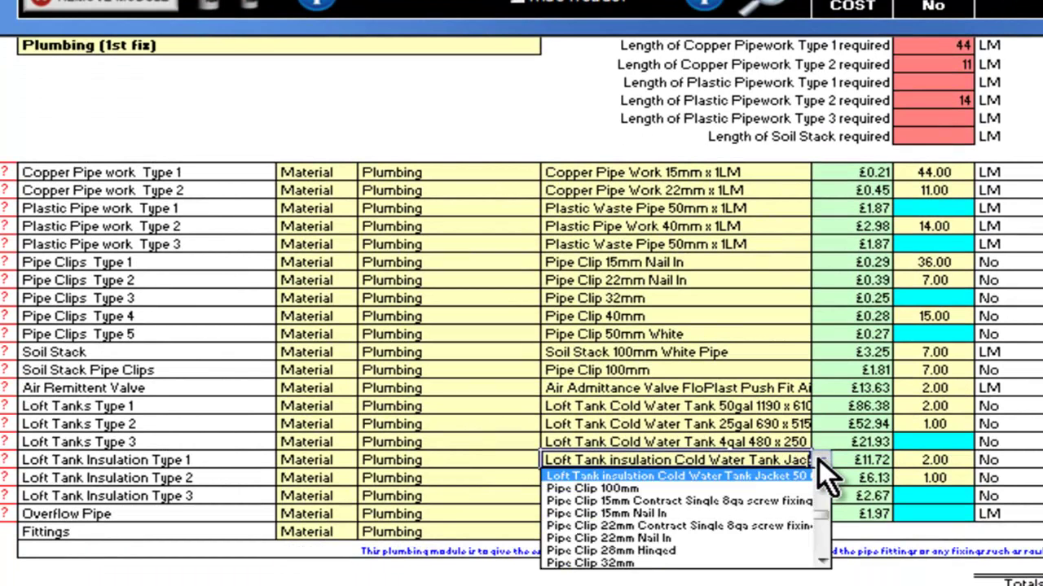
click(819, 459)
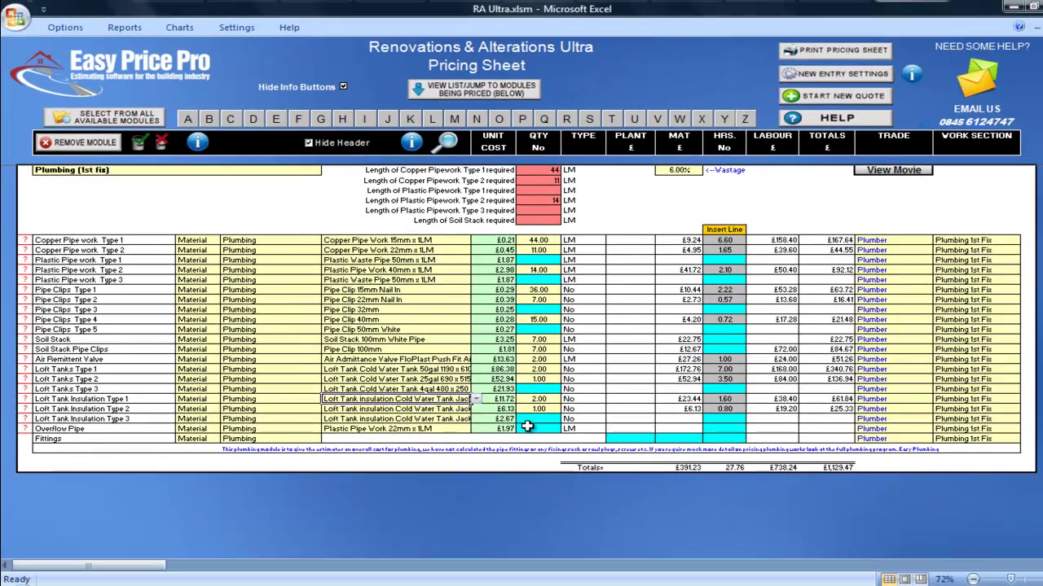
Set the Overflow Pipe quantity to 5 LM.
click(527, 426)
text(5)
key(Return)
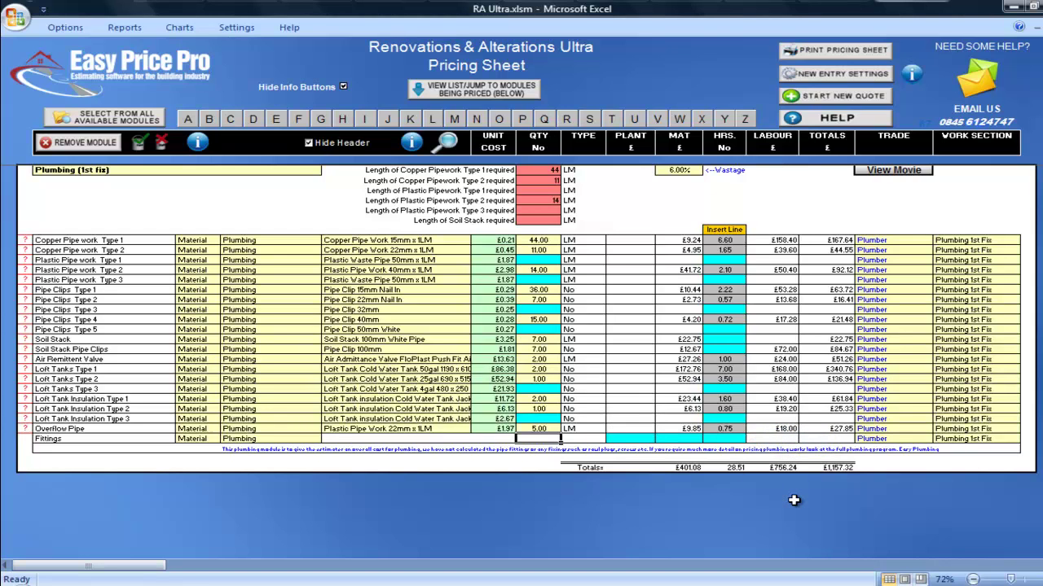
Enter a material cost of £45 and 4.5 labour hours for the Fittings row.
key(Right)
key(Right)
key(Right)
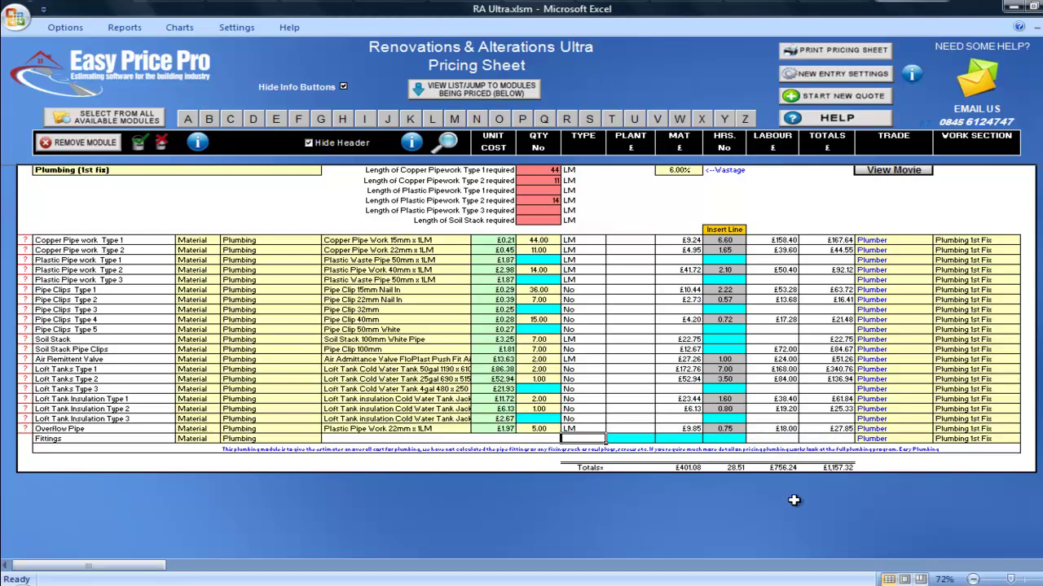
text(45)
key(Right)
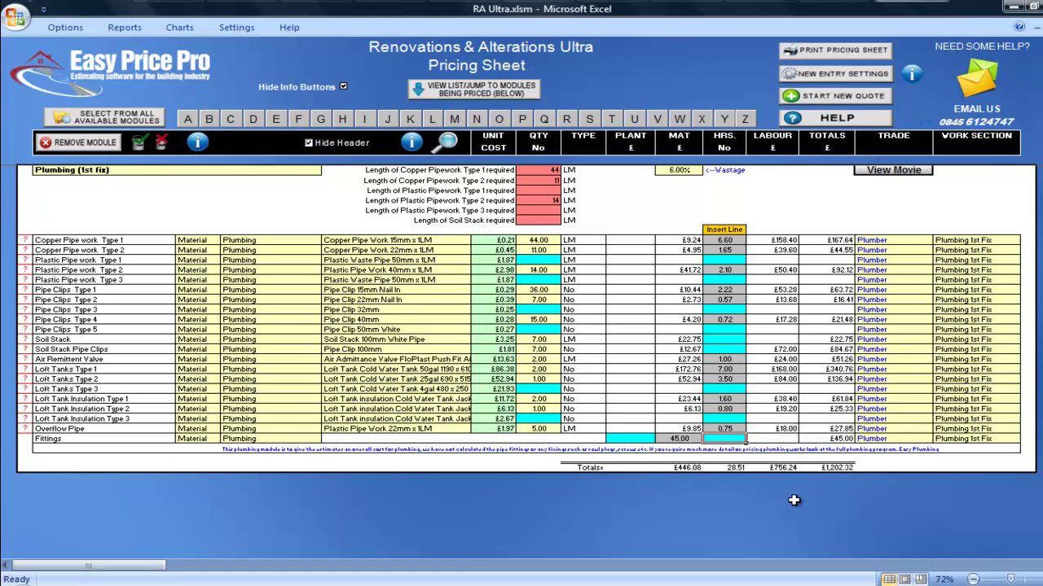
text(4.5)
key(Right)
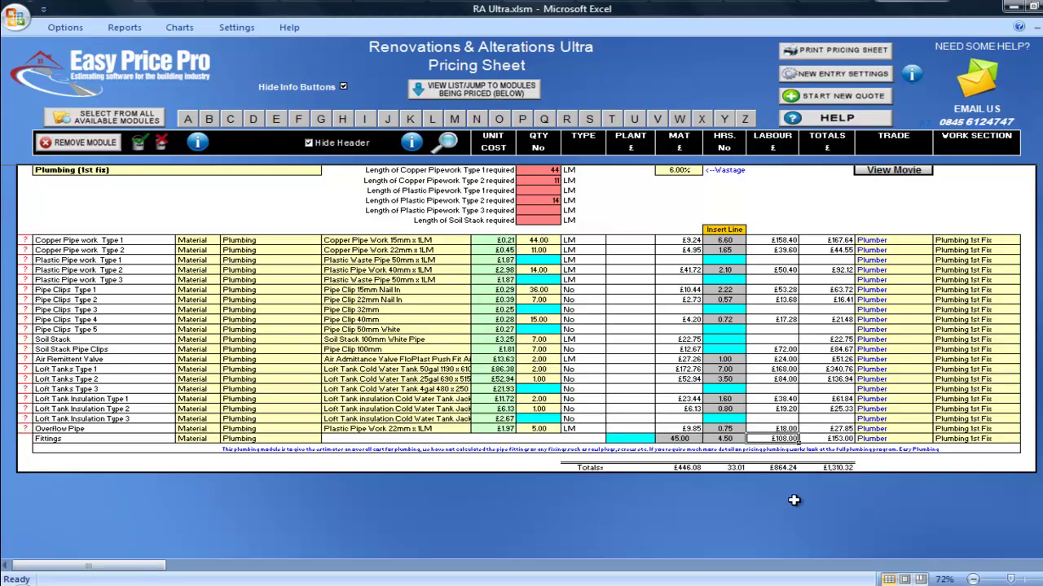